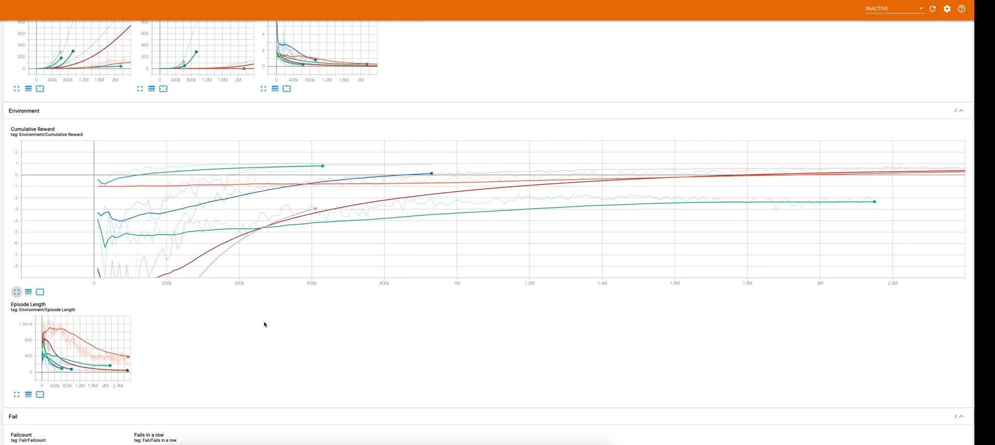
Step: Enlarge the Episode Length chart to full width
scroll(259, 333, "down", 1)
left_click(17, 390)
scroll(111, 197, "down", 1)
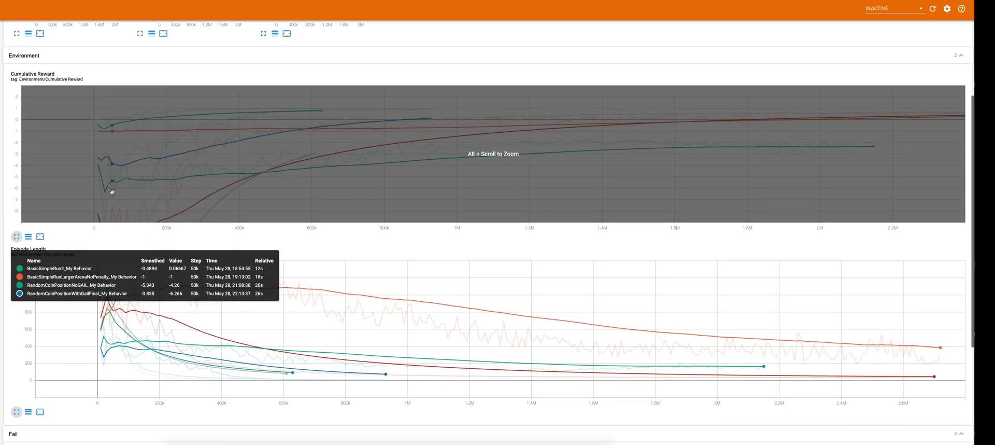
scroll(262, 280, "down", 3)
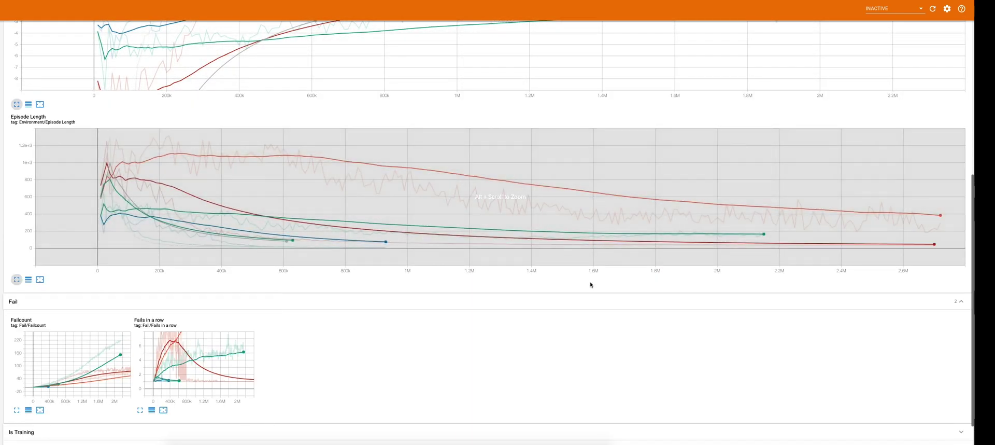
Step: Expand the Is Training and Losses sections to reveal their charts
scroll(593, 335, "down", 1)
scroll(593, 334, "down", 1)
left_click(370, 407)
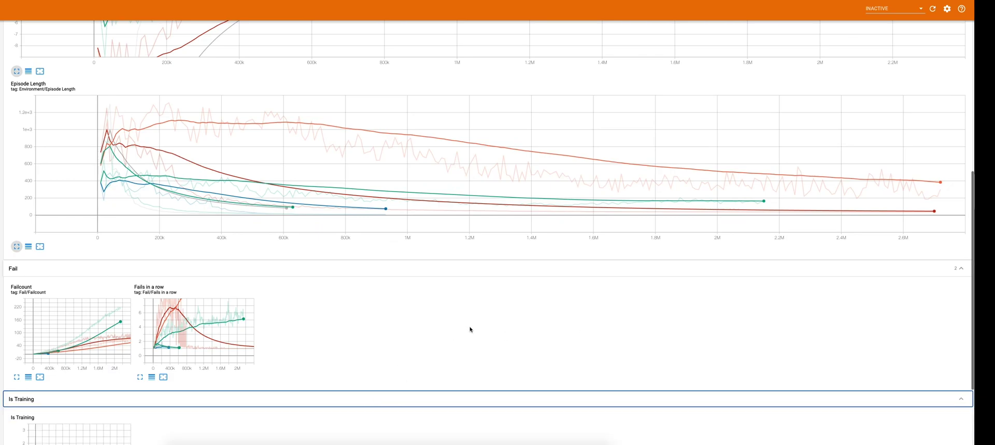
scroll(455, 342, "down", 3)
left_click(362, 415)
scroll(393, 328, "down", 3)
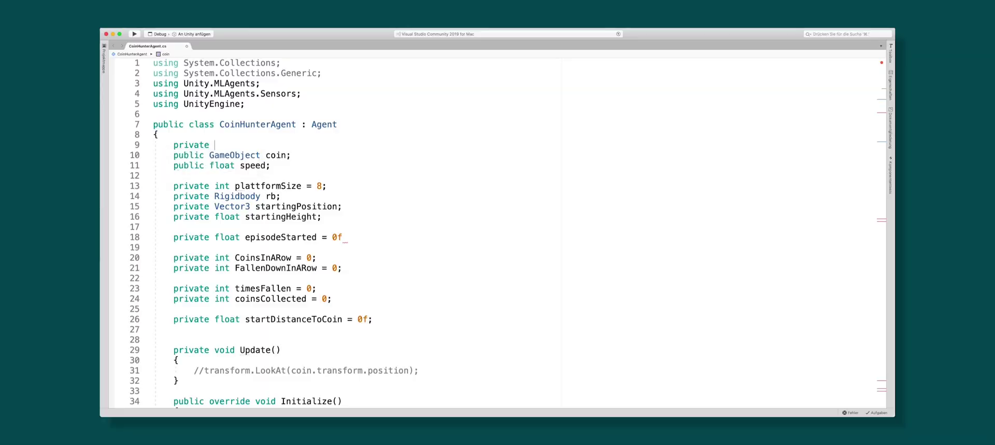
Step: Declare a StatsRecorder field named stats in CoinHunterAgent
type("Stats")
key("Return")
type("stats;")
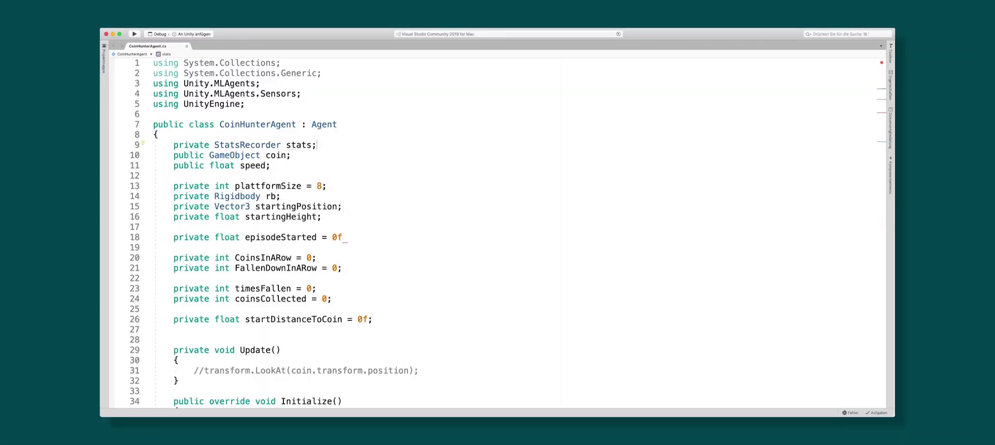
Step: Assign stats = Academy.Instance.StatsRecorder in Initialize() and begin a stats. call
scroll(158, 236, "down", 4)
left_click(197, 342)
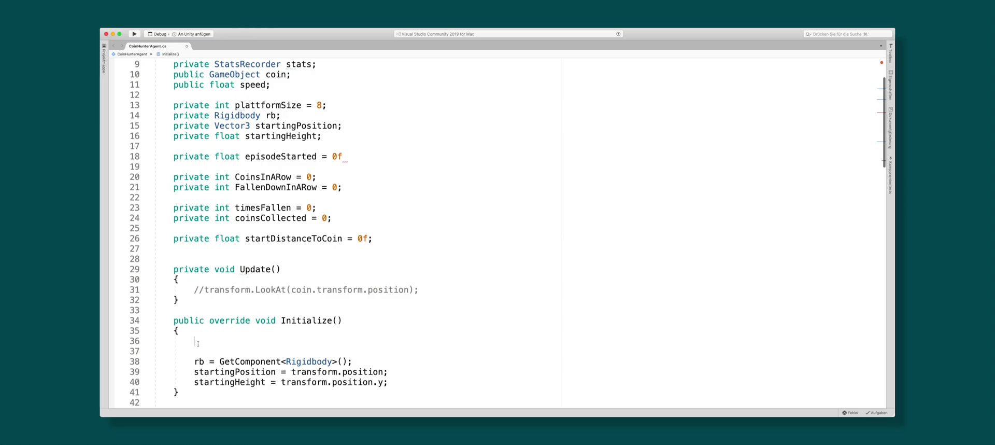
type("stats = A")
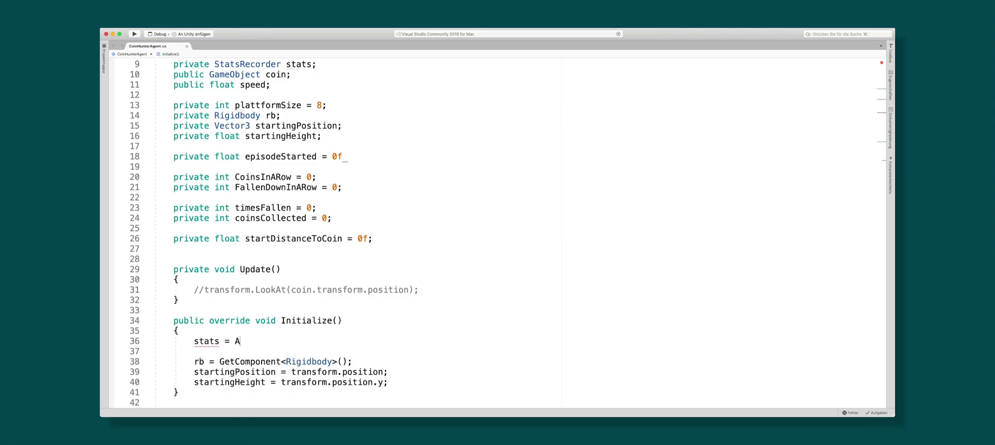
type("cademy.Instance.StatsRecorder")
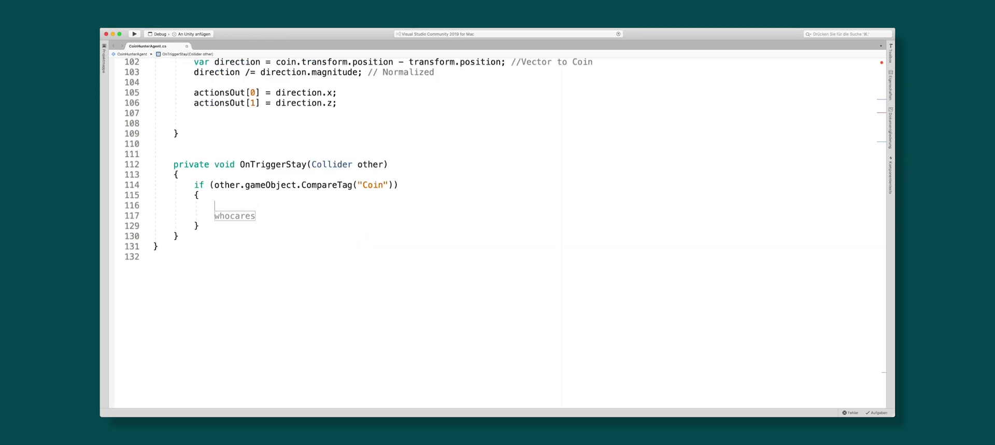
type("stats.")
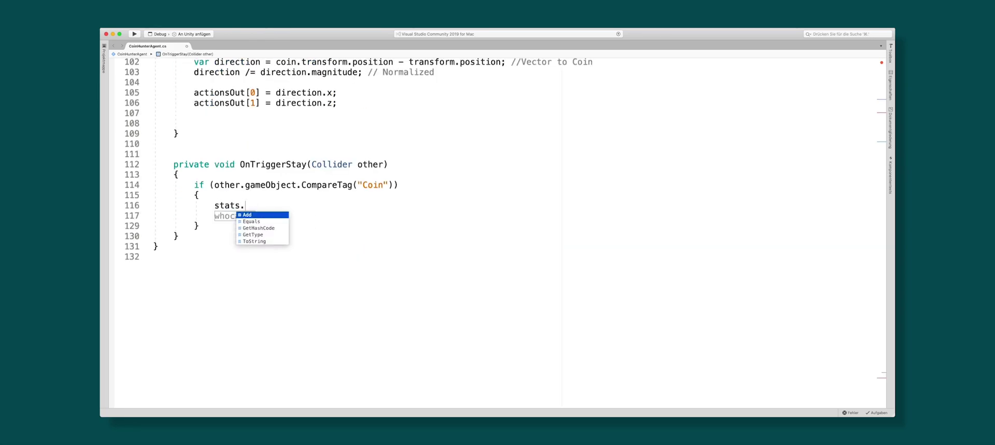
Step: Add stats.Add("Coins/Coins Collected", coinsCollected); and begin the Highscore stats.Add line
key("Return")
type("(\"Coins/Coins Col")
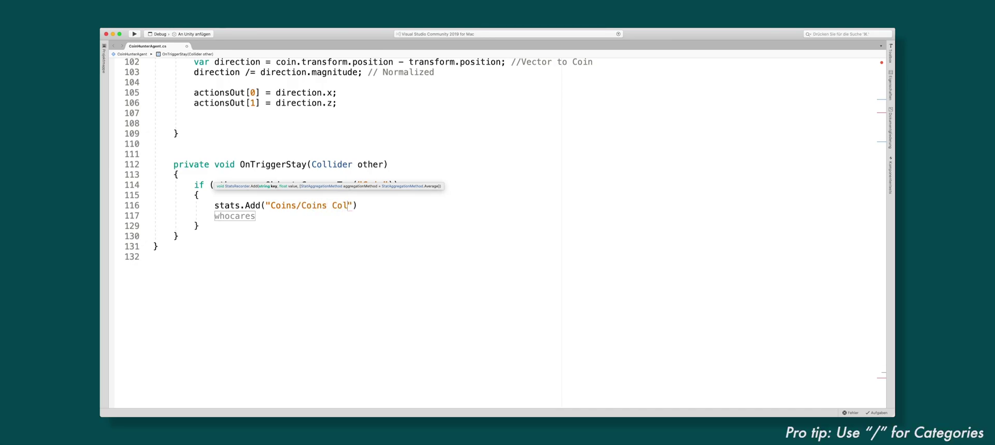
type("lected\", coin")
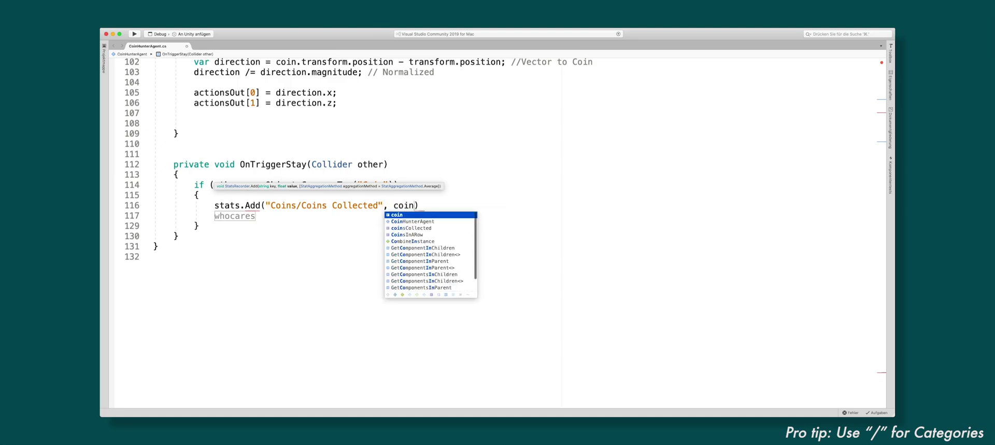
key("Down")
key("Down")
key("Return")
type(");")
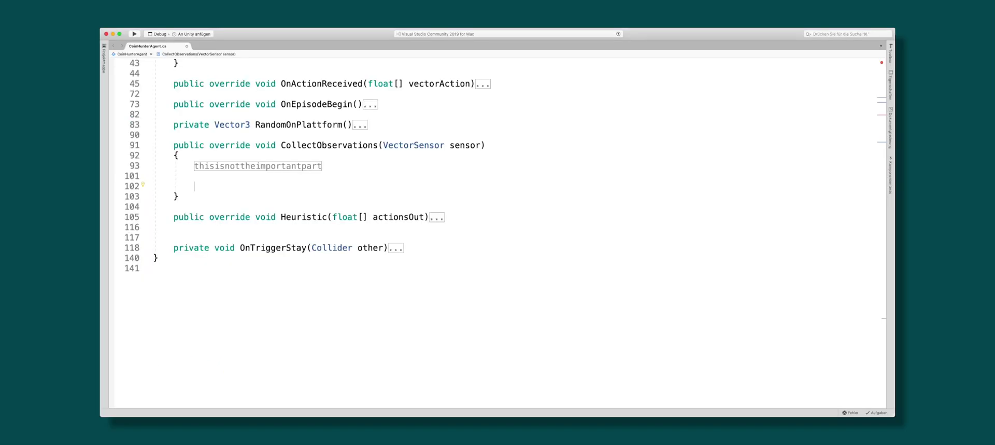
type("st")
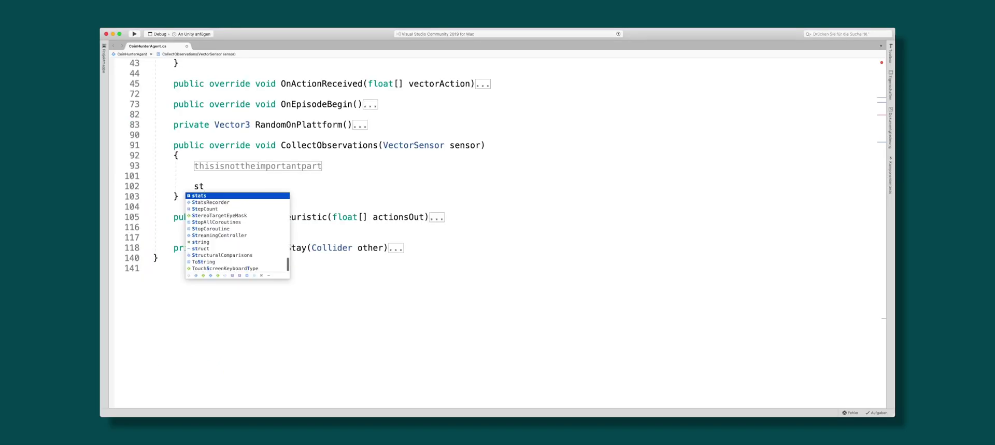
type("ats.Add(\"Highsco")
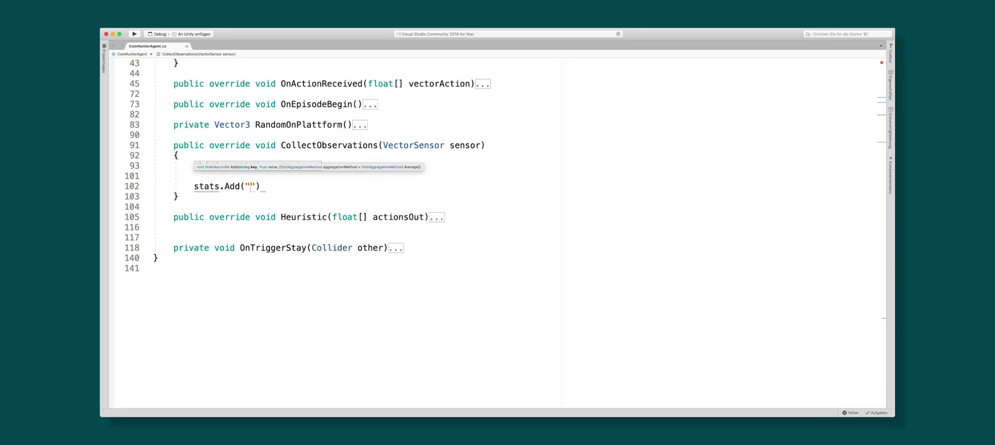
type("re\", h")
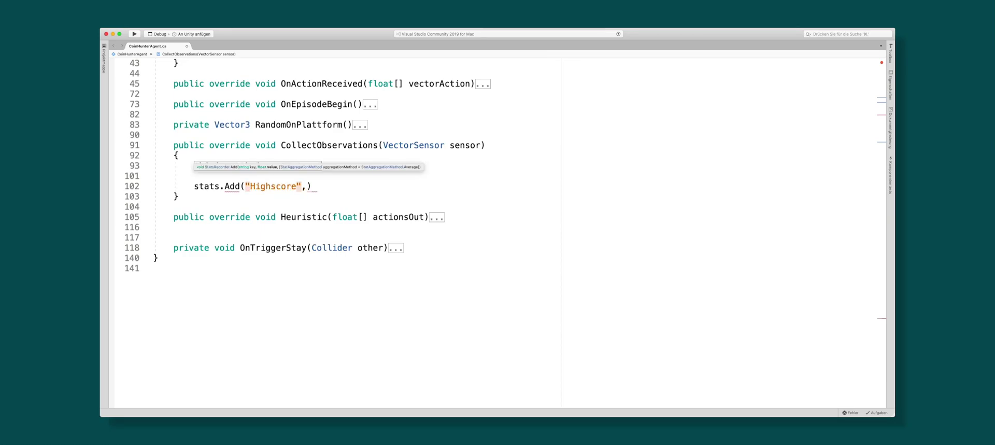
type("ighscore")
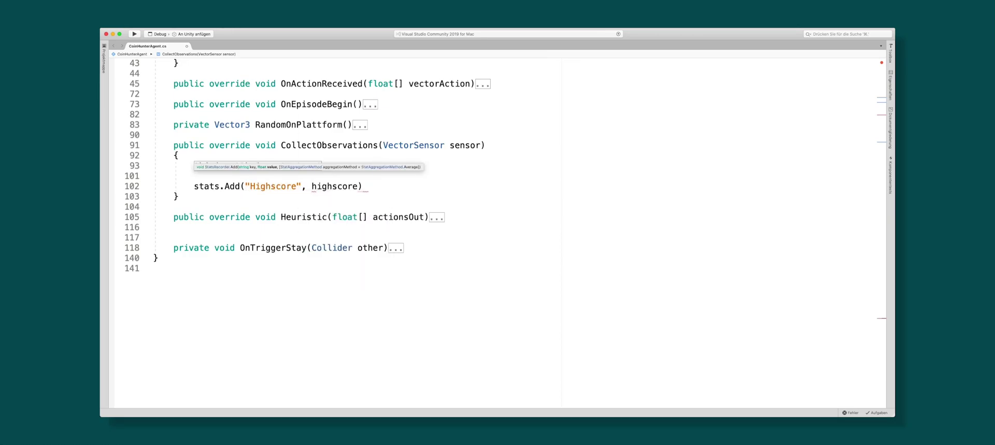
type(", StatAggregationMethod.")
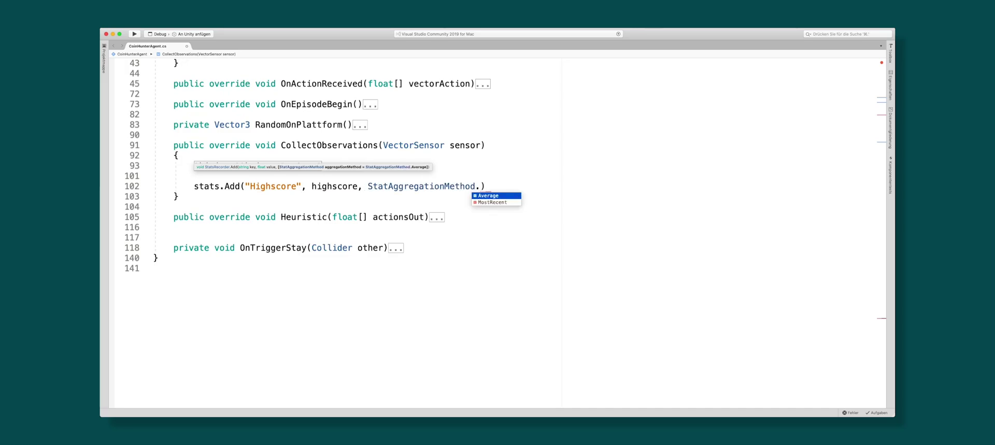
type("M")
Step: Complete stats.Add("Highscore", highscore, StatAggregationMethod.MostRecent); in CollectObservations
key("Return")
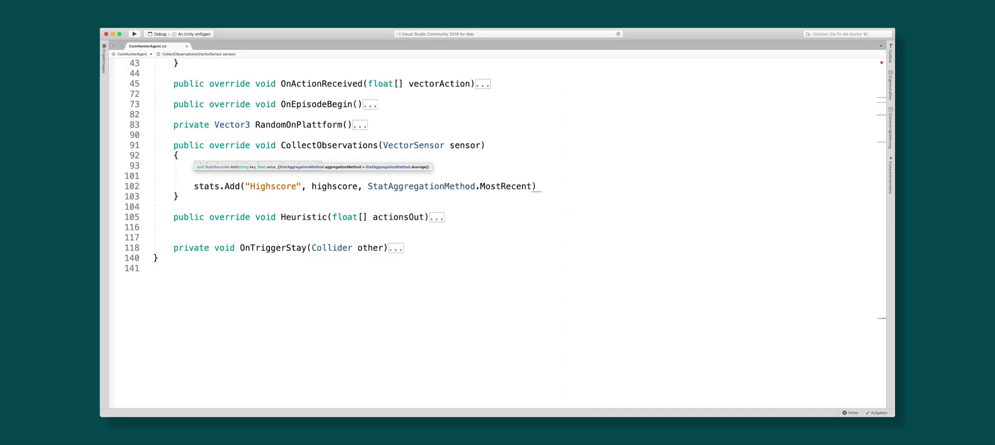
type(";")
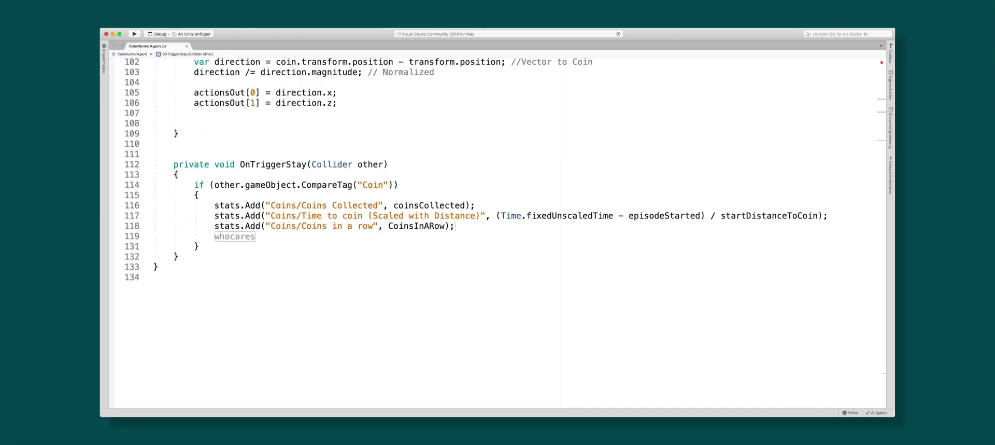
Step: Insert a blank line below the coin stats.Add calls in OnTriggerStay
key("Return")
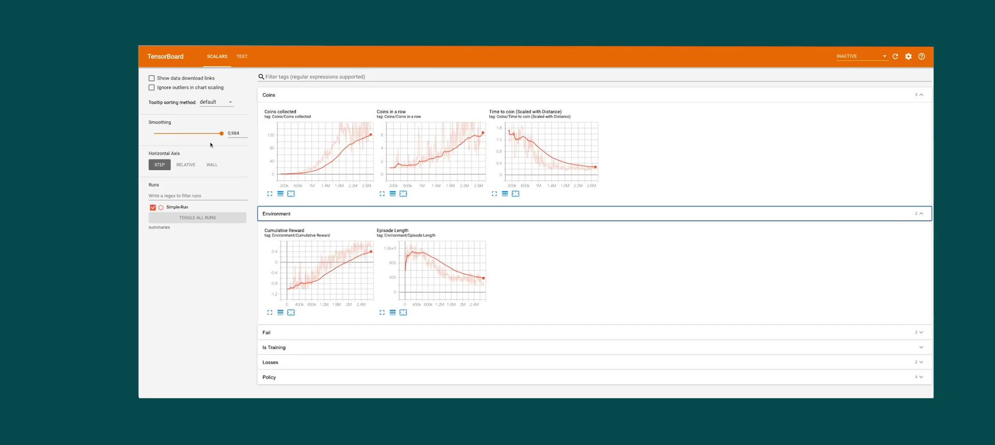
Step: Lower the TensorBoard Smoothing slider from 0.984 to about 0.673
left_click_drag(208, 133, 200, 133)
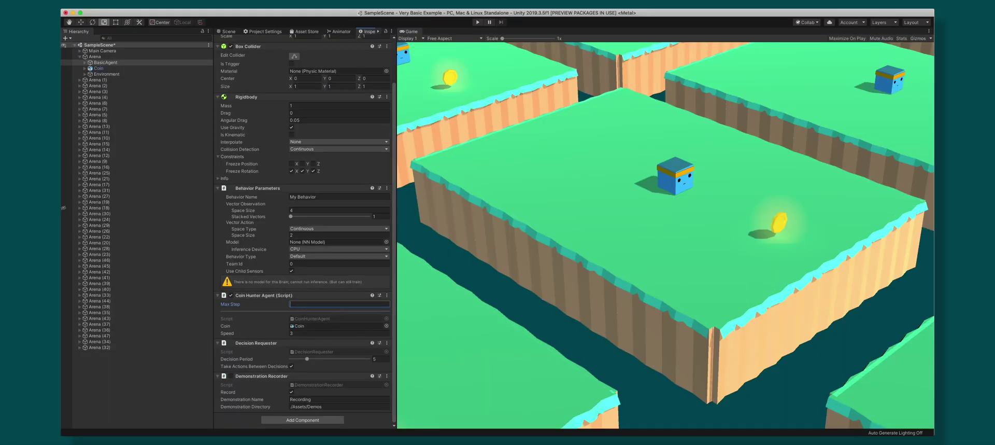
Step: Set Max Step to 2000 and add AddReward(-1f / MaxStep); in OnActionReceived
type("000")
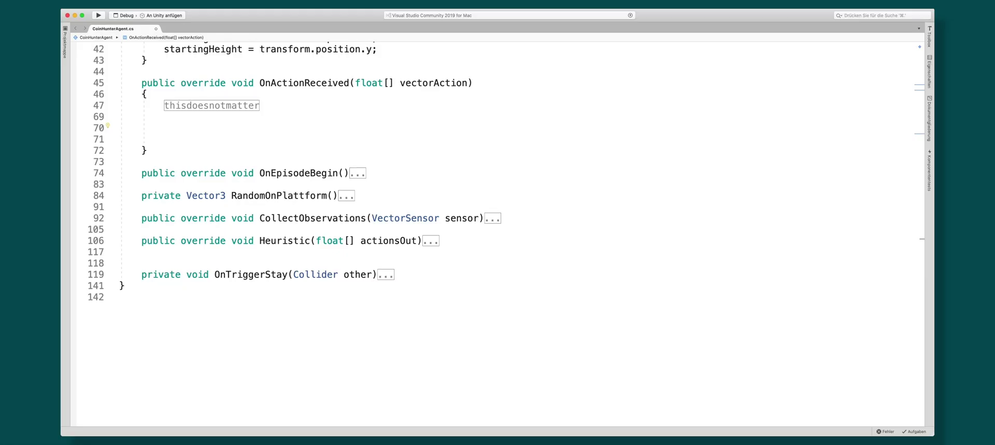
type("Ad")
key("Return")
type("(-1f / Max")
key("Return")
type(";")
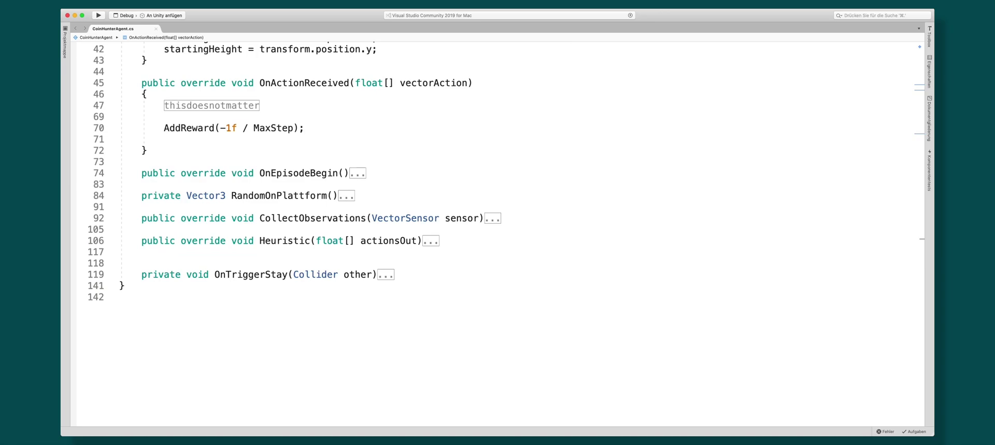
Step: Change the step penalty to the fixed value AddReward(-0.05f);
key("BackSpace")
key("BackSpace")
key("BackSpace")
key("BackSpace")
key("BackSpace")
key("BackSpace")
key("BackSpace")
key("BackSpace")
key("BackSpace")
key("BackSpace")
key("BackSpace")
key("BackSpace")
key("BackSpace")
key("BackSpace")
type("0.05f);")
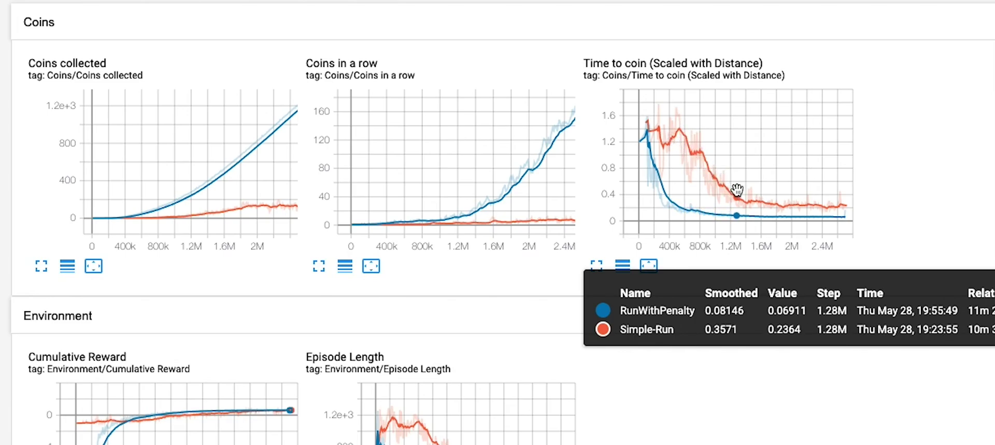
left_click(205, 387)
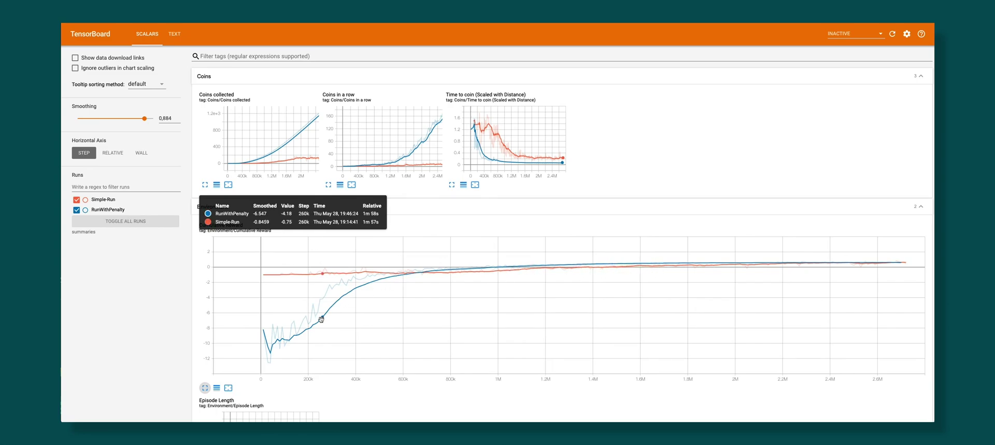
left_click(205, 388)
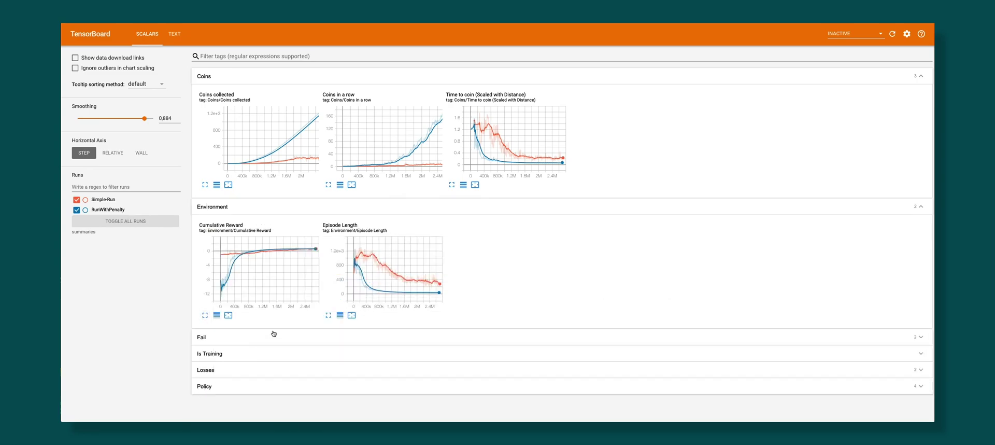